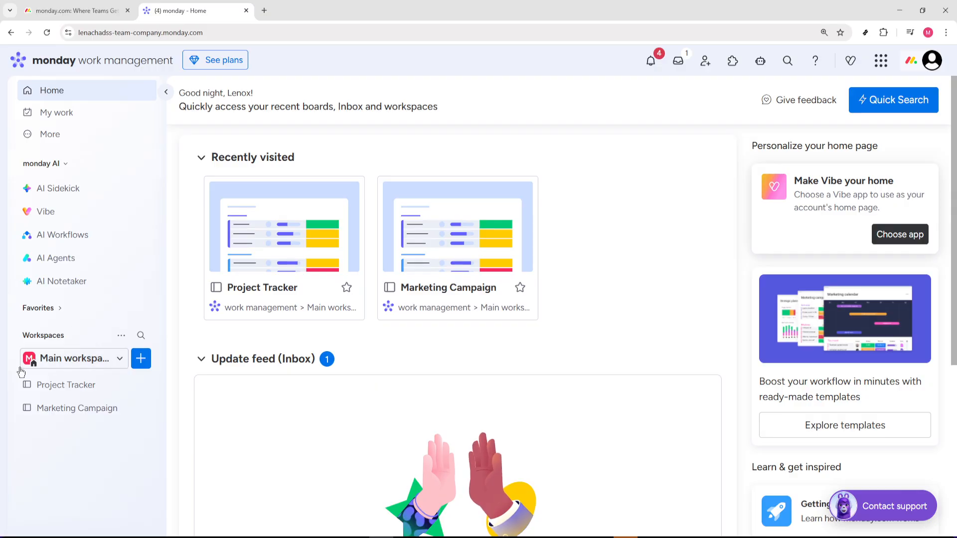
Create a dashboard named "KPI Dashboard" with Main privacy in the main workspace.
{"action": "left_click", "coordinate": [78, 358]}
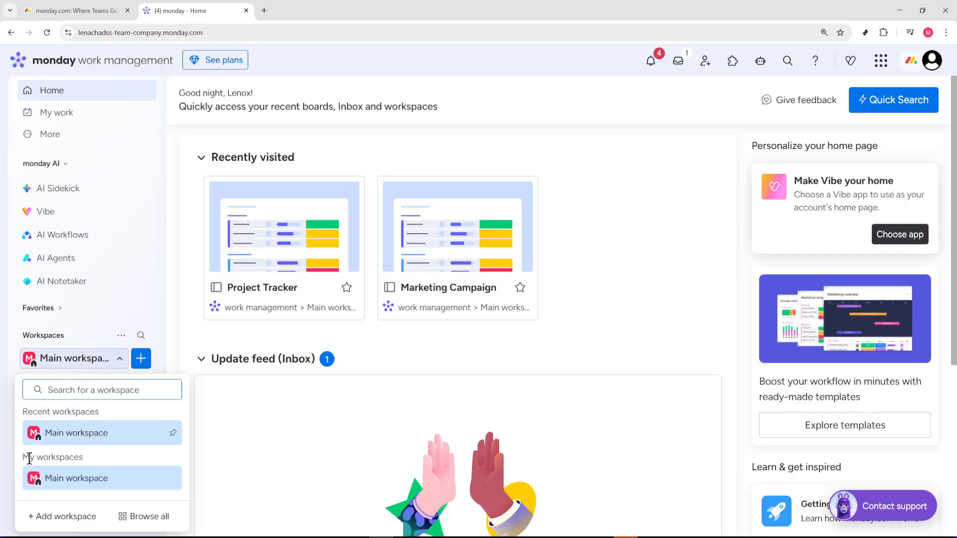
{"action": "left_click", "coordinate": [110, 368]}
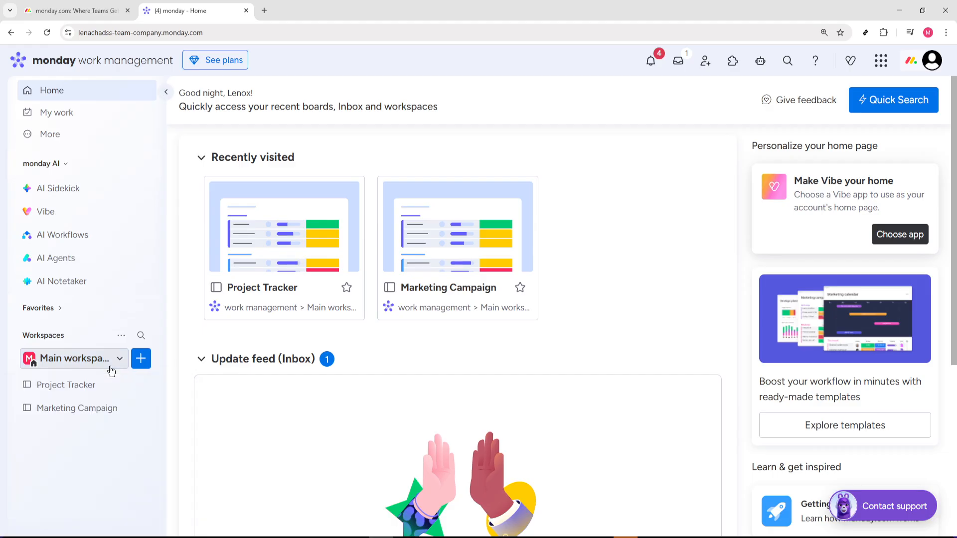
{"action": "left_click", "coordinate": [143, 363]}
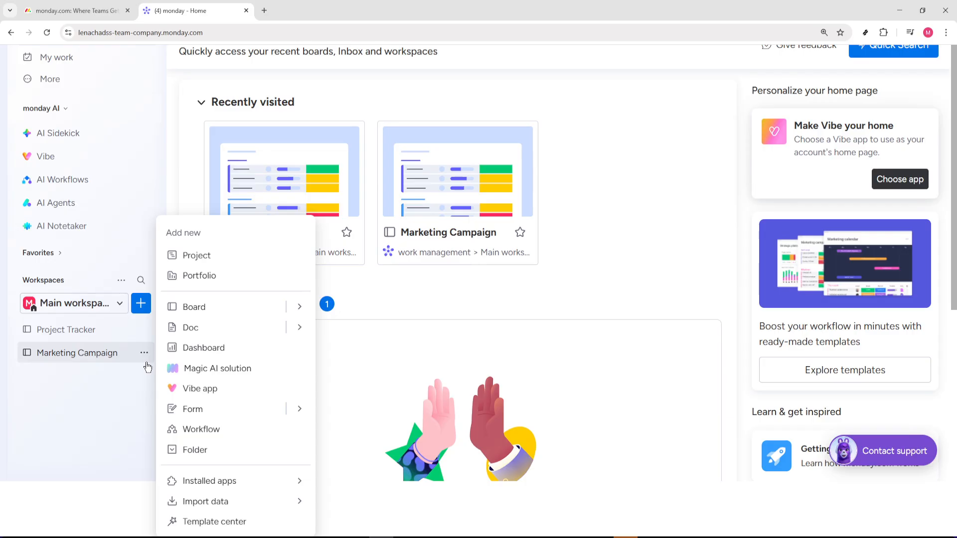
{"action": "left_click", "coordinate": [205, 351]}
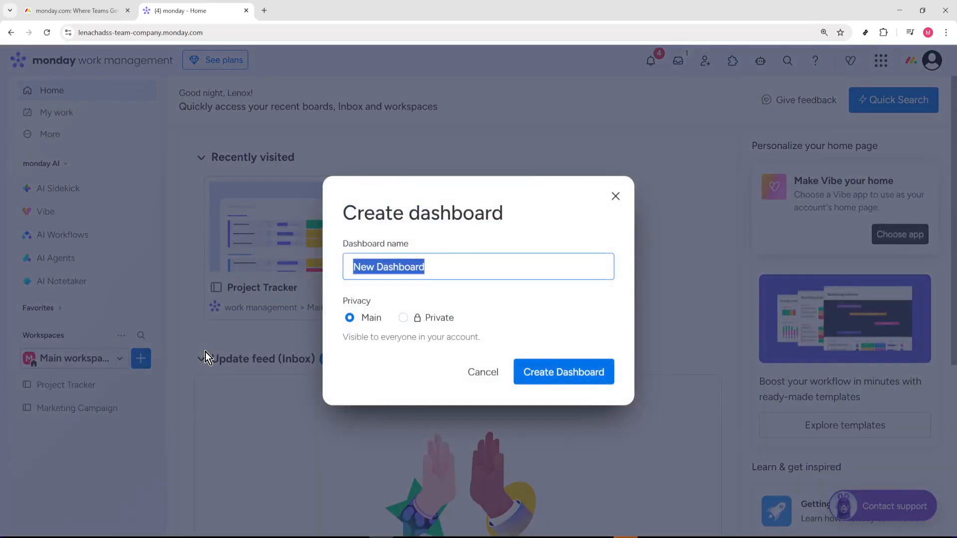
{"action": "key", "text": "BackSpace"}
{"action": "type", "text": "K{"}
{"action": "type", "text": "I"}
{"action": "key", "text": "BackSpace"}
{"action": "key", "text": "BackSpace"}
{"action": "type", "text": "PI D"}
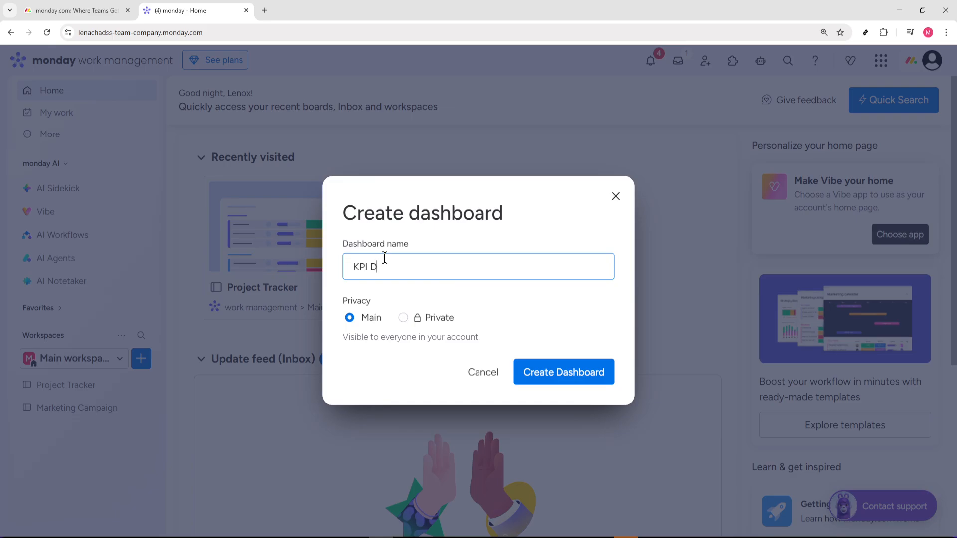
{"action": "type", "text": "ashboard"}
{"action": "left_click", "coordinate": [564, 373]}
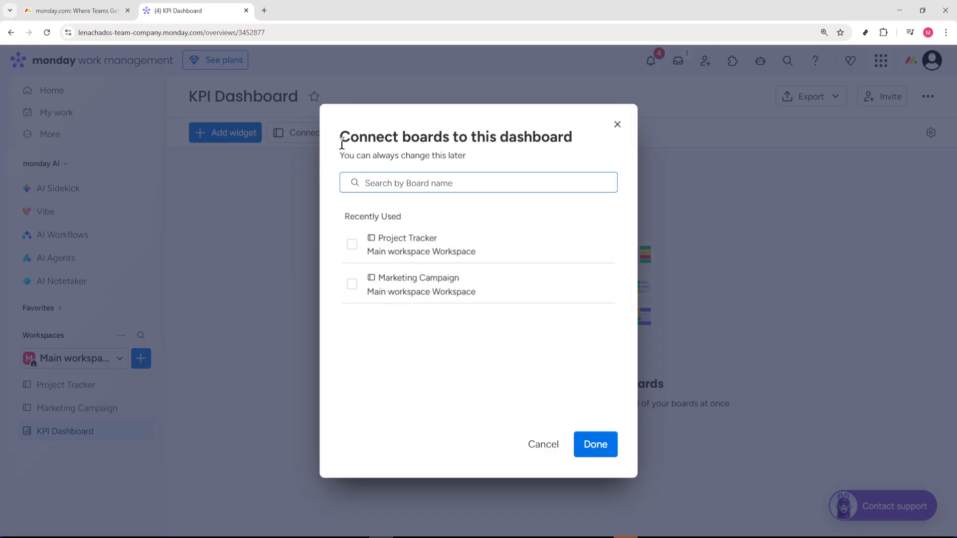
Connect the Project Tracker board to the new dashboard.
{"action": "left_click_drag", "start_coordinate": [339, 140], "coordinate": [424, 134]}
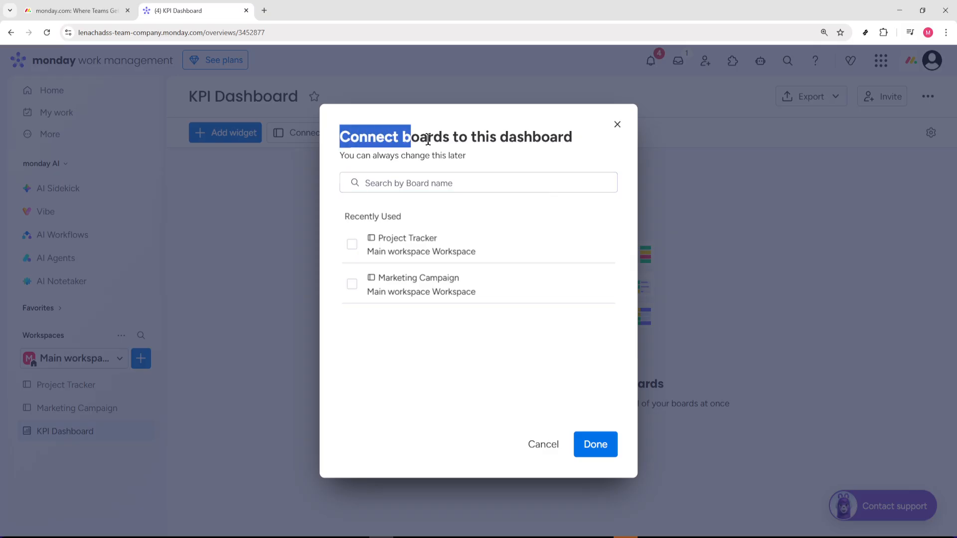
{"action": "triple_click", "coordinate": [573, 139]}
{"action": "left_click", "coordinate": [352, 245]}
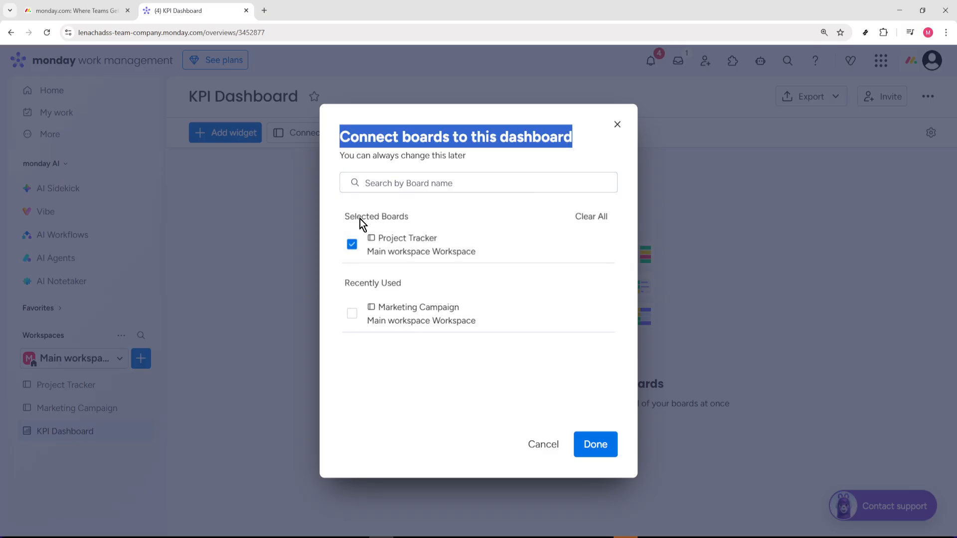
{"action": "left_click", "coordinate": [590, 445]}
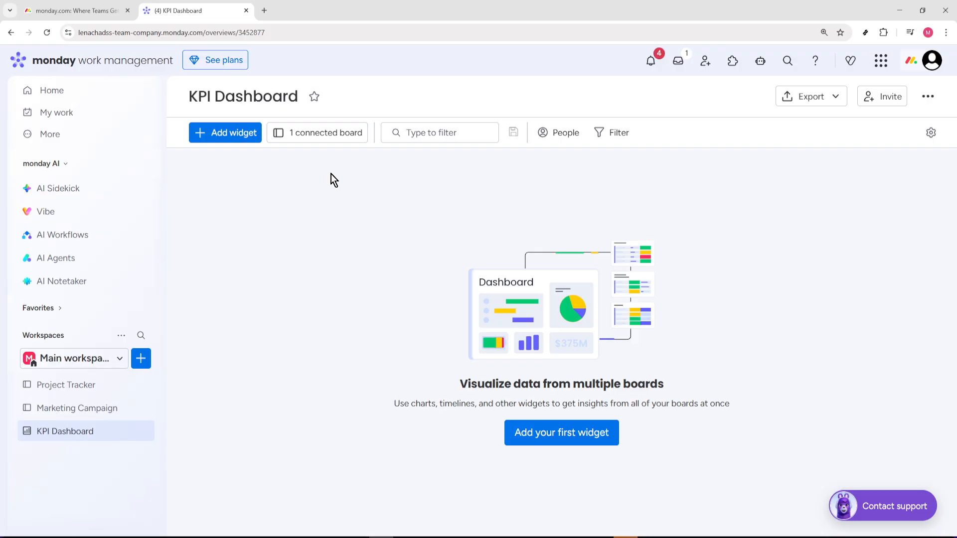
Add a Numbers widget to the dashboard and review its column, board, unit and calculation settings.
{"action": "left_click", "coordinate": [245, 140]}
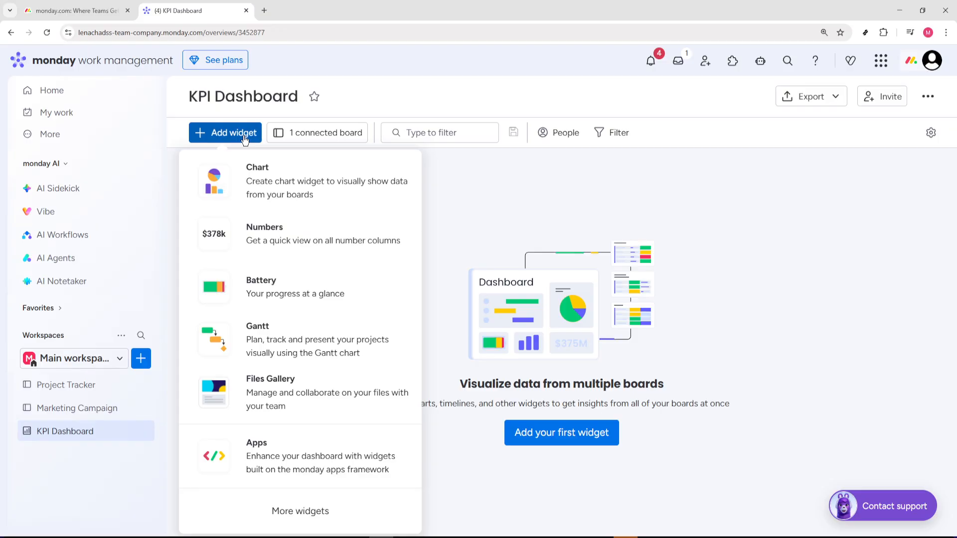
{"action": "left_click", "coordinate": [262, 227]}
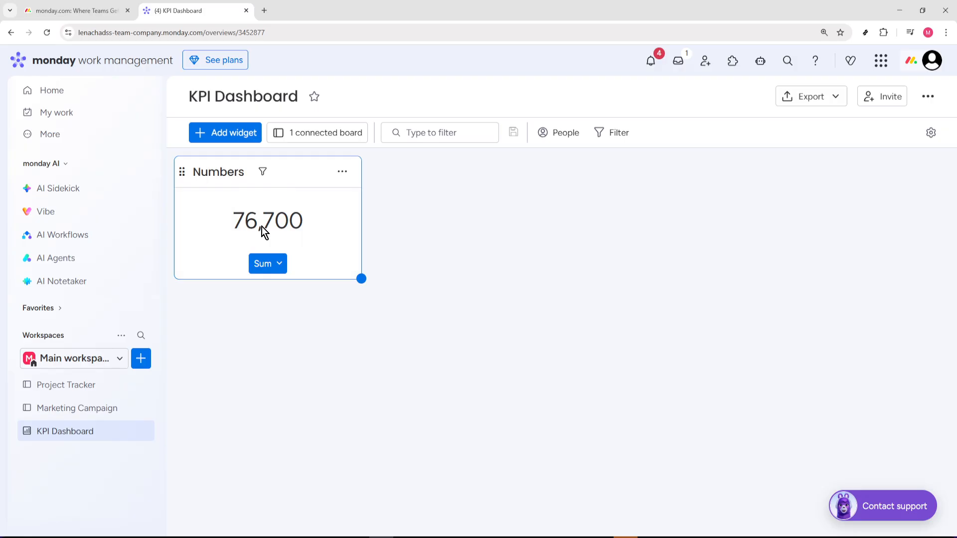
{"action": "left_click", "coordinate": [341, 173]}
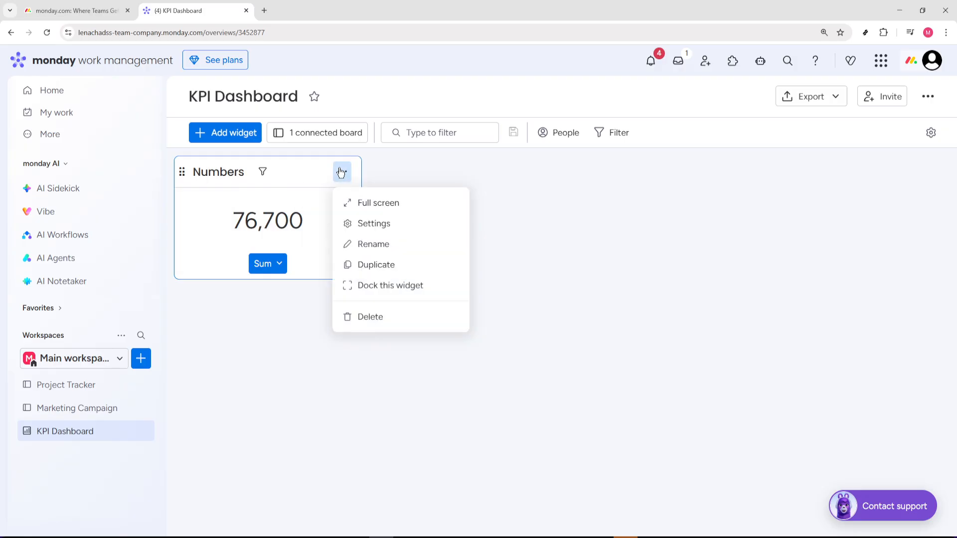
{"action": "left_click", "coordinate": [373, 223]}
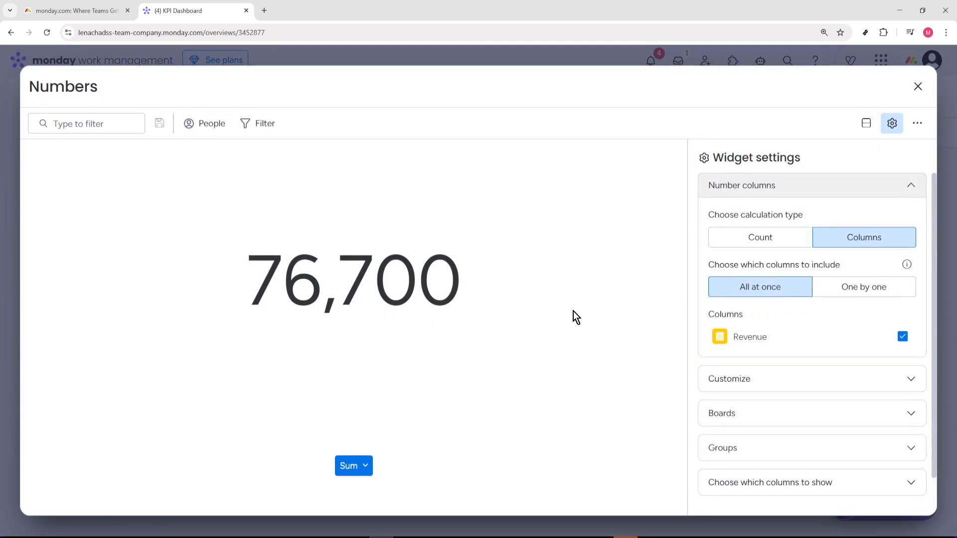
{"action": "left_click", "coordinate": [741, 414]}
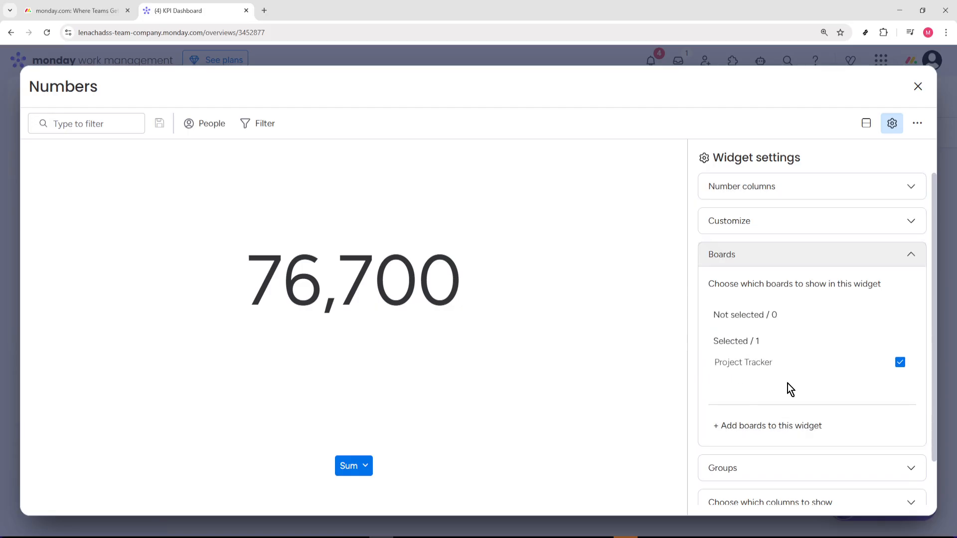
{"action": "left_click", "coordinate": [757, 197]}
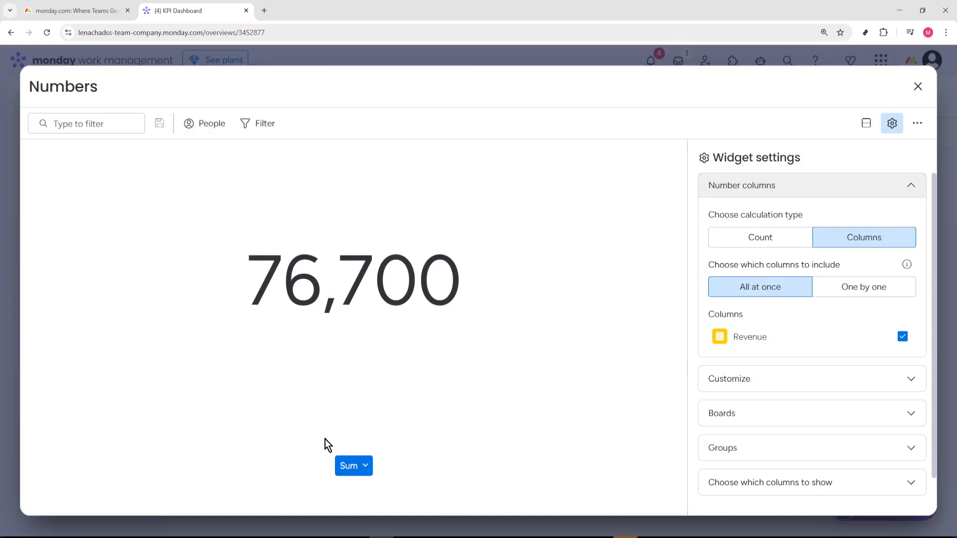
{"action": "left_click", "coordinate": [363, 468]}
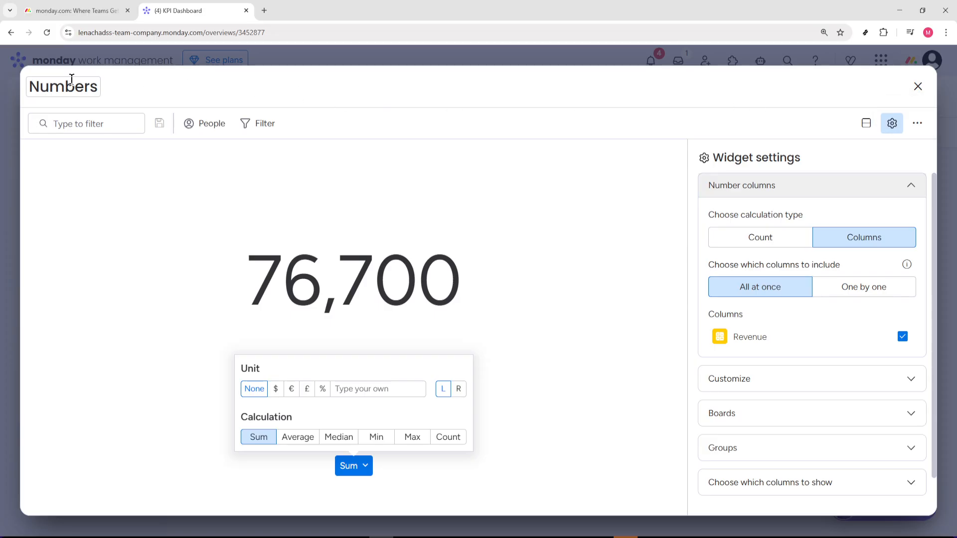
{"action": "left_click", "coordinate": [373, 56]}
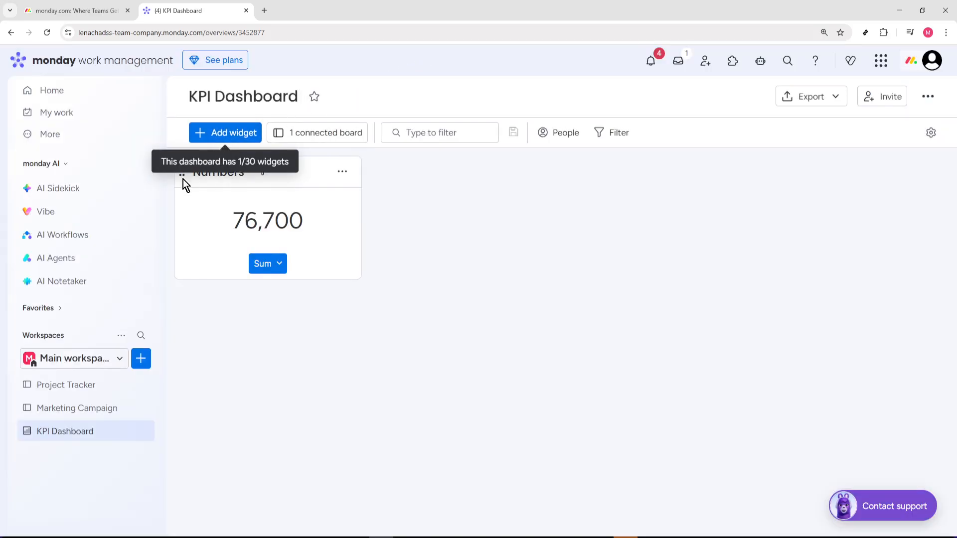
Rename the Numbers widget as "Total revenue".
{"action": "left_click", "coordinate": [222, 173]}
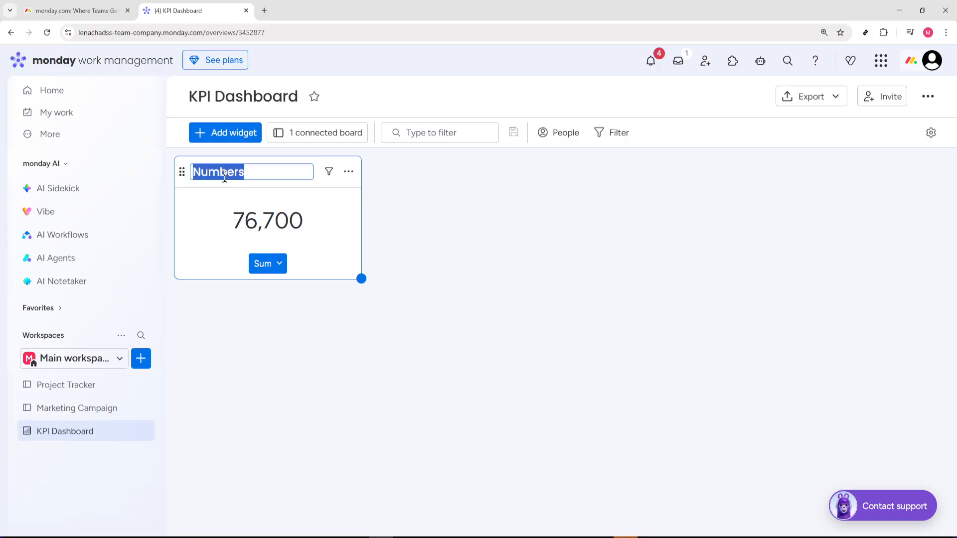
{"action": "type", "text": "Total"}
{"action": "type", "text": " re"}
{"action": "type", "text": "ven"}
{"action": "key", "text": "BackSpace"}
{"action": "type", "text": "enue"}
{"action": "key", "text": "Return"}
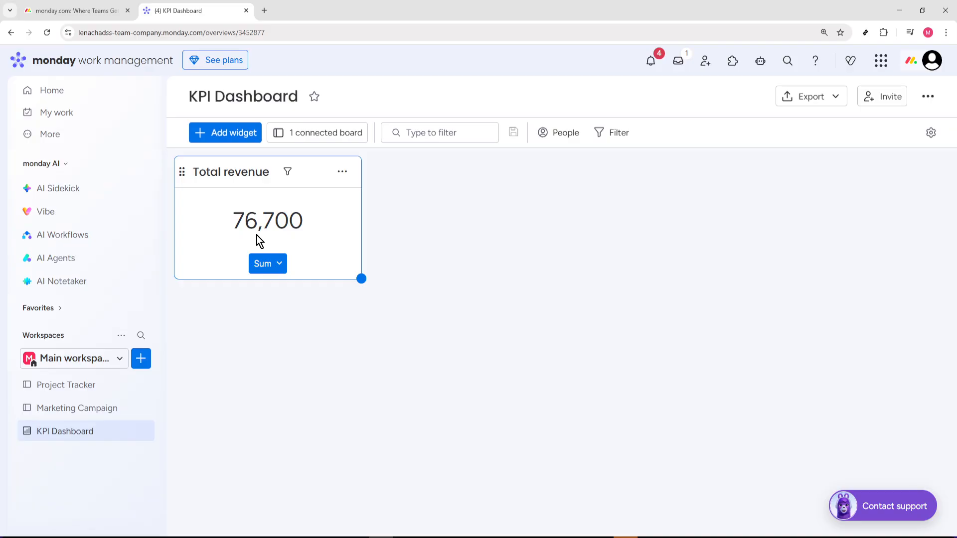
Add a Battery widget to the dashboard and review its status column and board settings.
{"action": "left_click", "coordinate": [236, 139]}
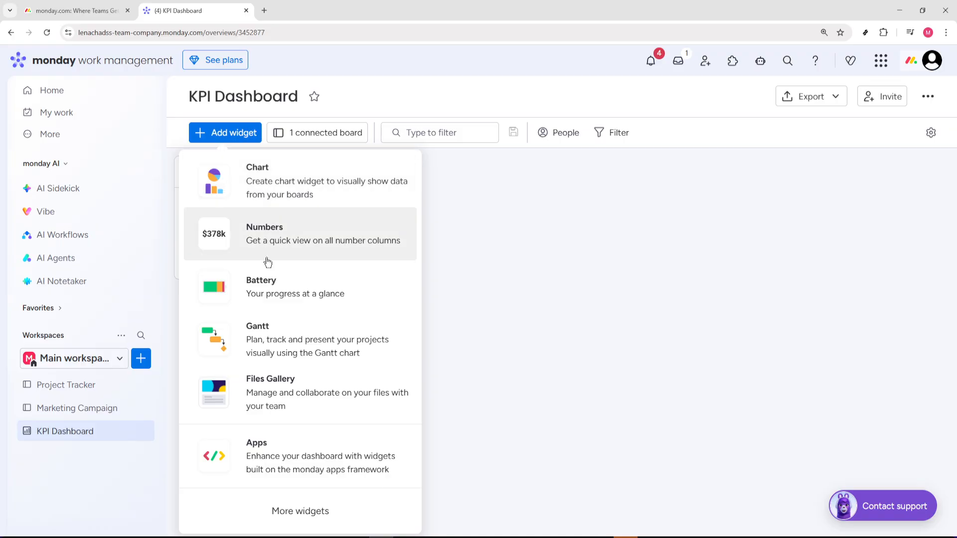
{"action": "left_click", "coordinate": [273, 289]}
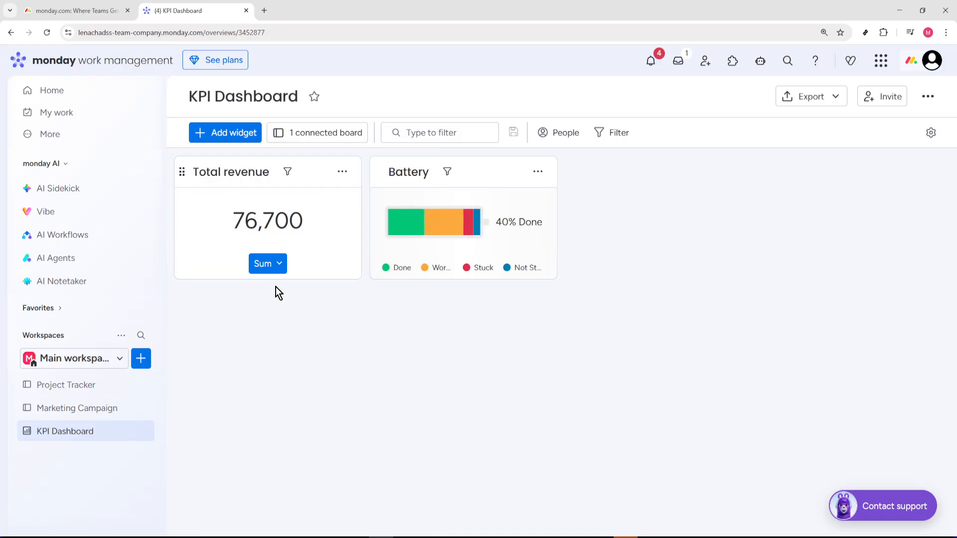
{"action": "left_click", "coordinate": [537, 172]}
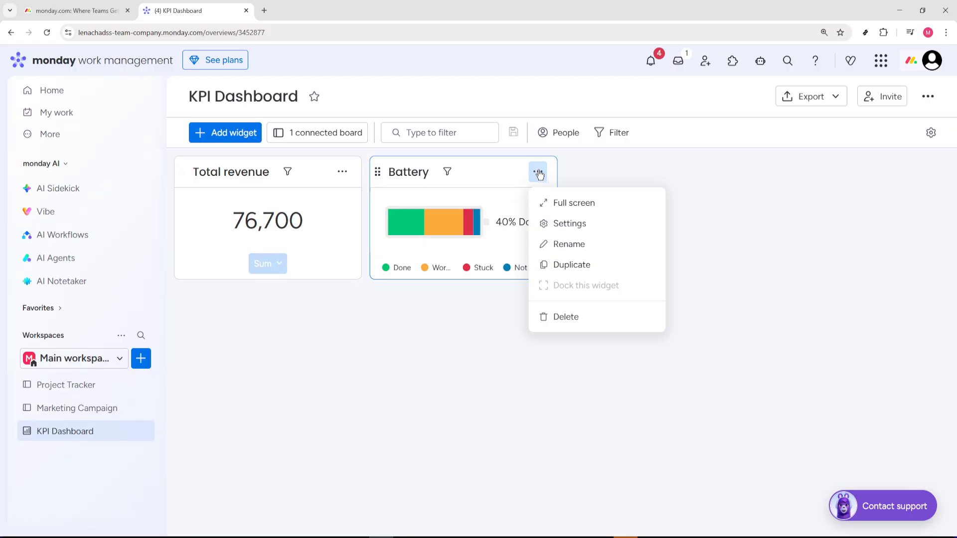
{"action": "left_click", "coordinate": [556, 227]}
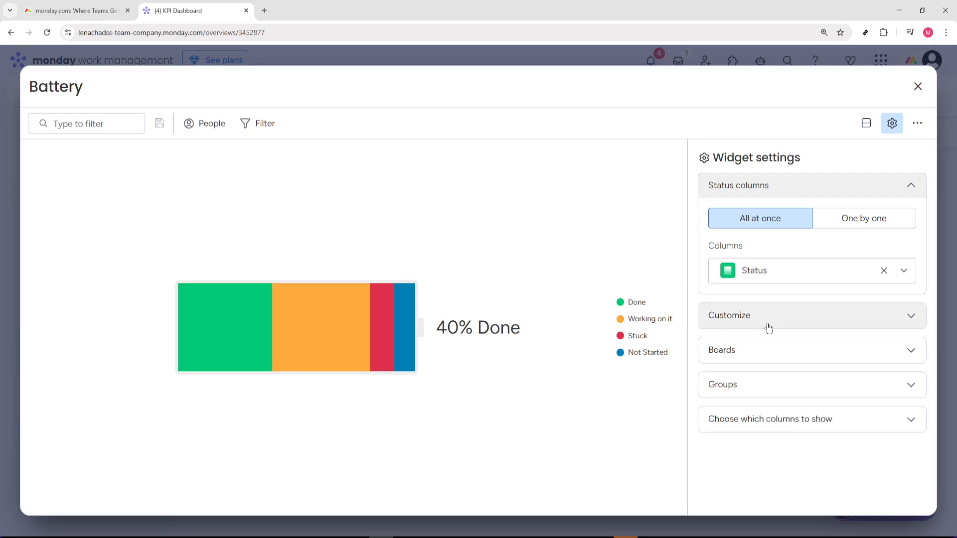
{"action": "left_click", "coordinate": [776, 358]}
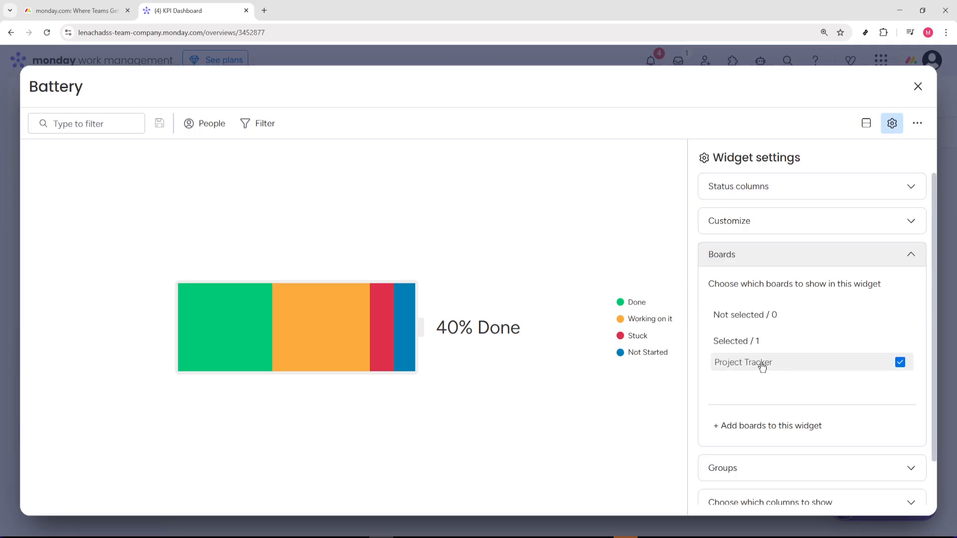
{"action": "left_click", "coordinate": [777, 194]}
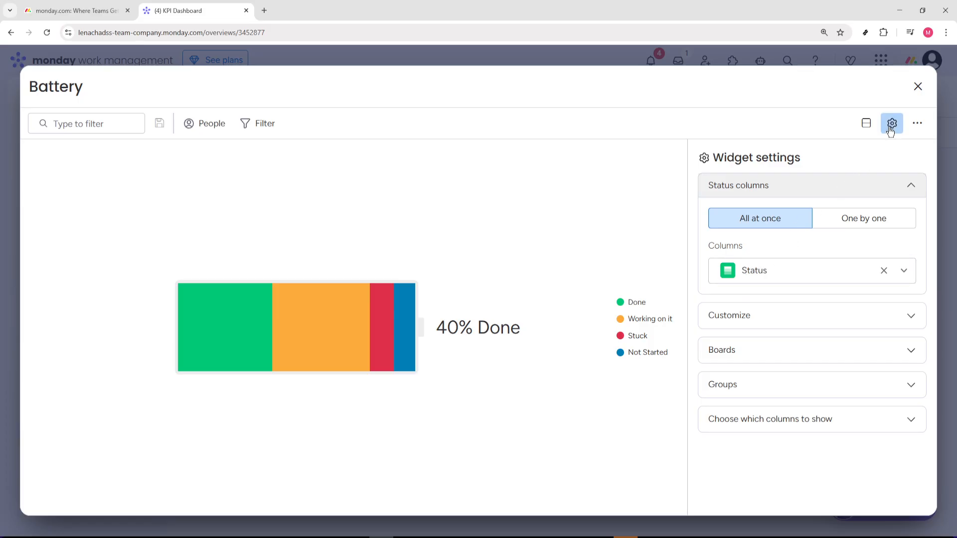
{"action": "left_click", "coordinate": [917, 86]}
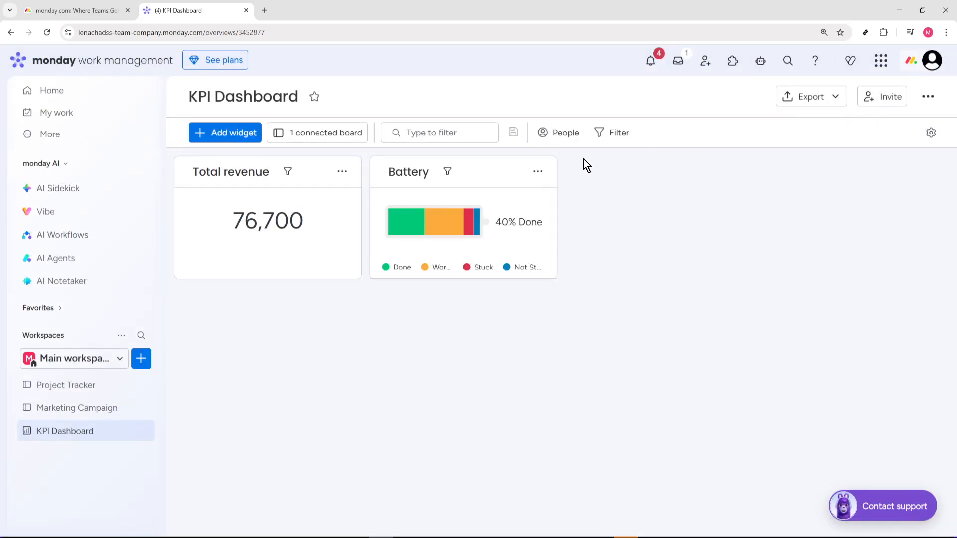
Rename the Battery widget as "Project completion".
{"action": "left_click", "coordinate": [408, 171]}
{"action": "double_click", "coordinate": [410, 172]}
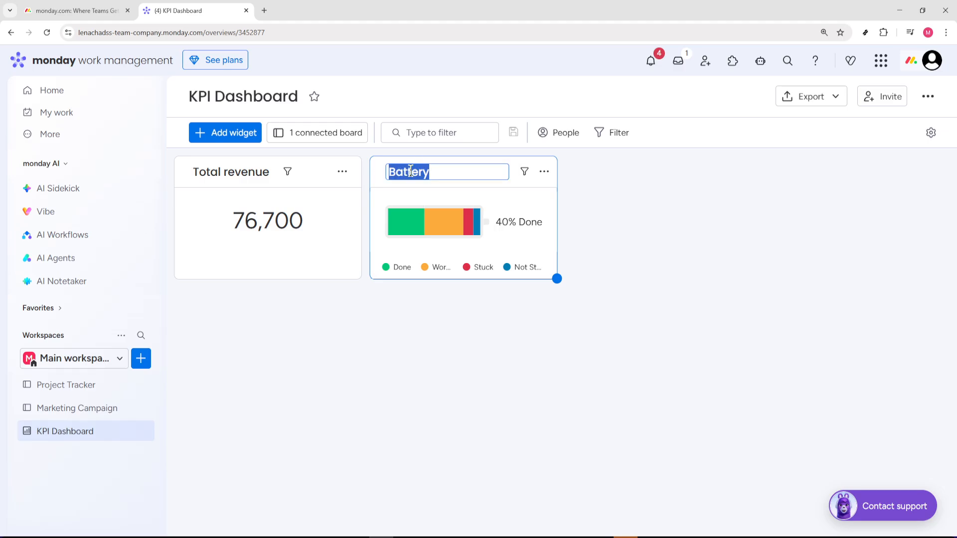
{"action": "type", "text": "Project Completion"}
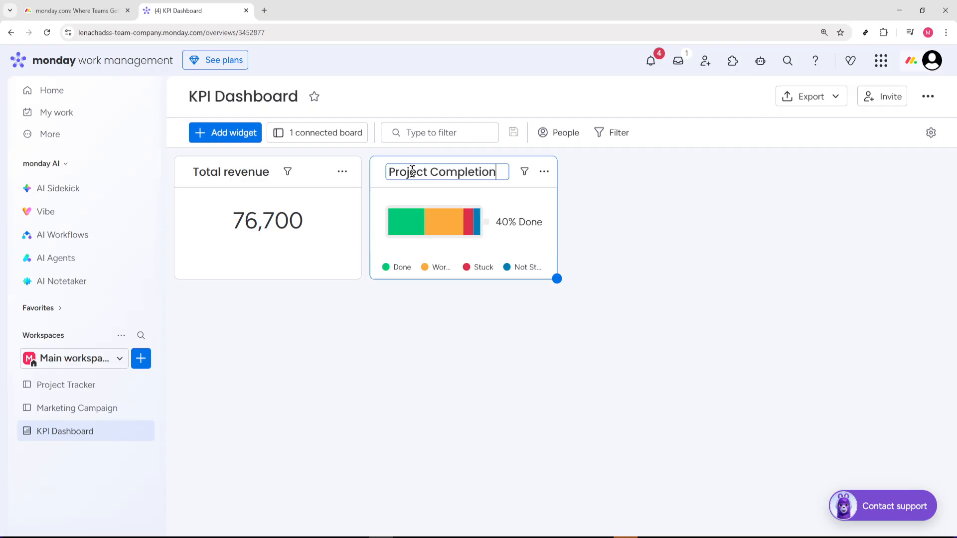
{"action": "left_click", "coordinate": [440, 170]}
{"action": "key", "text": "BackSpace"}
{"action": "type", "text": "c"}
{"action": "key", "text": "Return"}
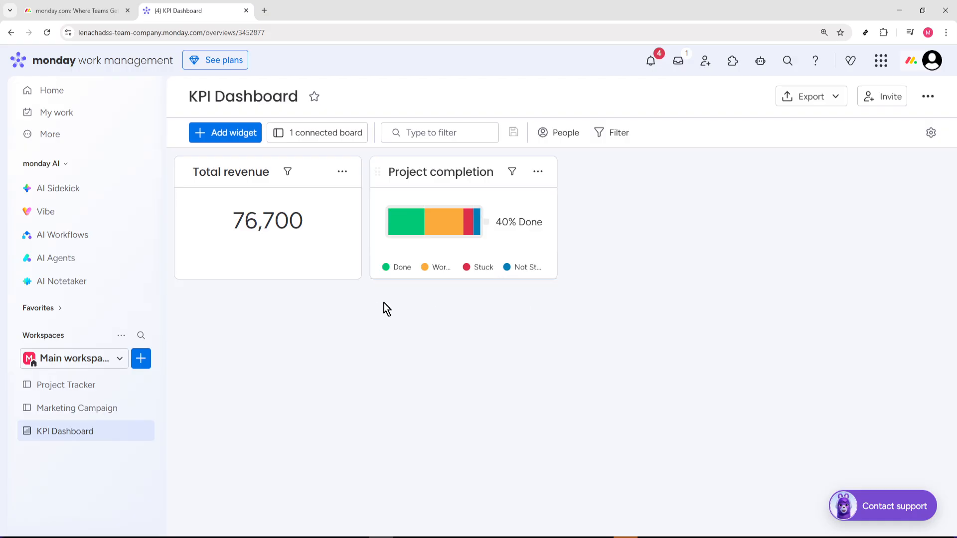
Add a Chart widget to the dashboard and review its chart type and board settings.
{"action": "left_click", "coordinate": [219, 133]}
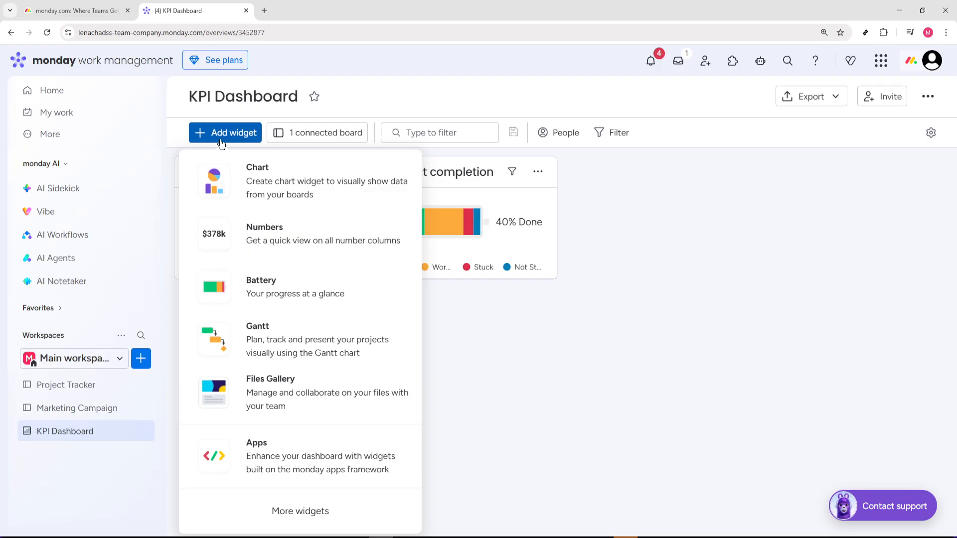
{"action": "left_click", "coordinate": [215, 179]}
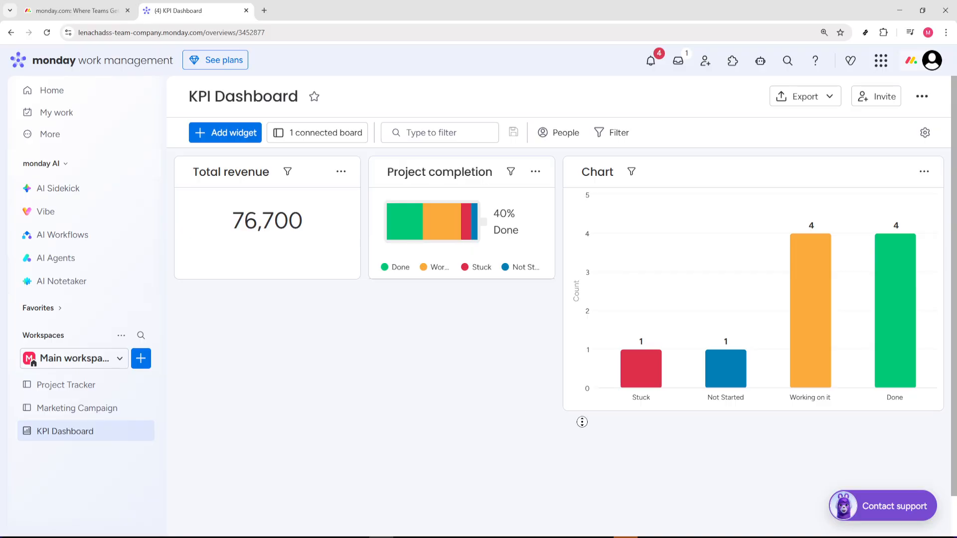
{"action": "left_click", "coordinate": [923, 171]}
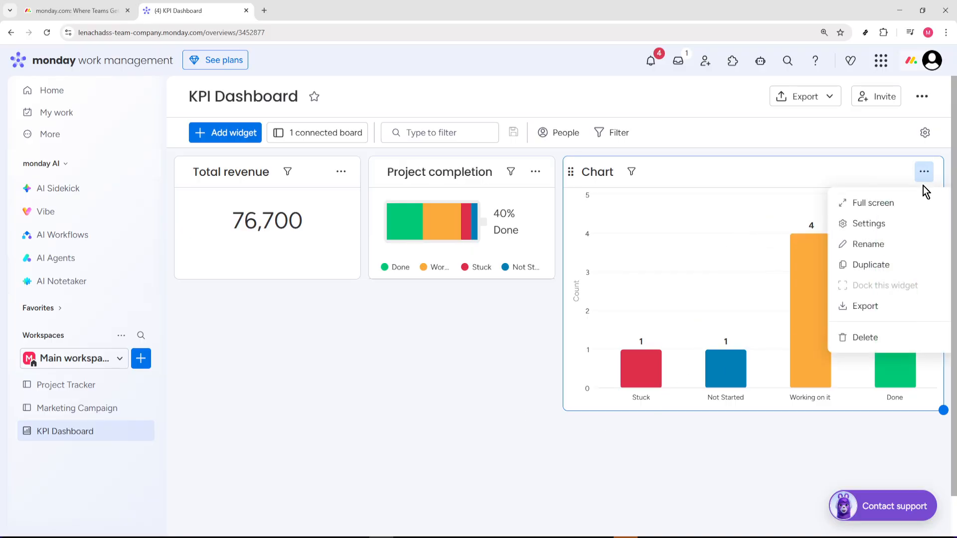
{"action": "left_click", "coordinate": [886, 224]}
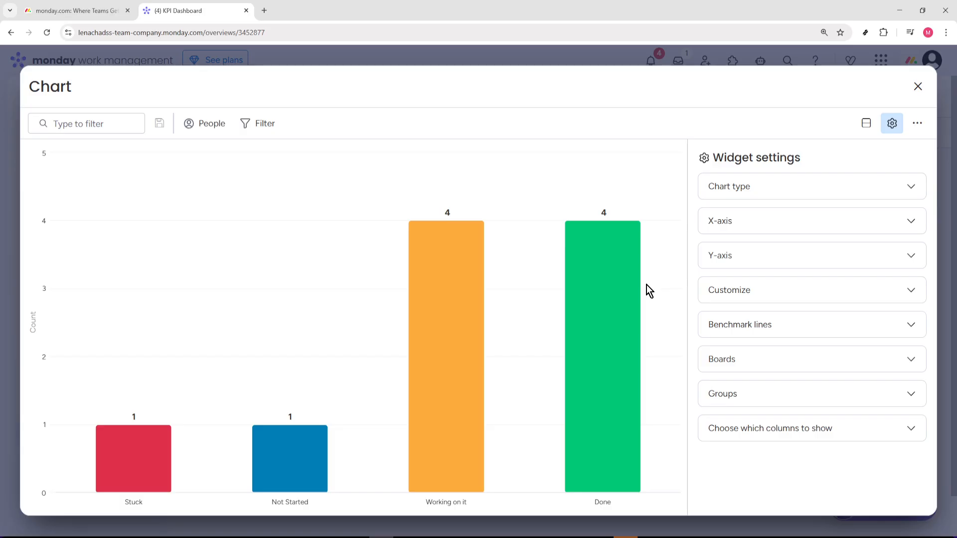
{"action": "left_click", "coordinate": [759, 189]}
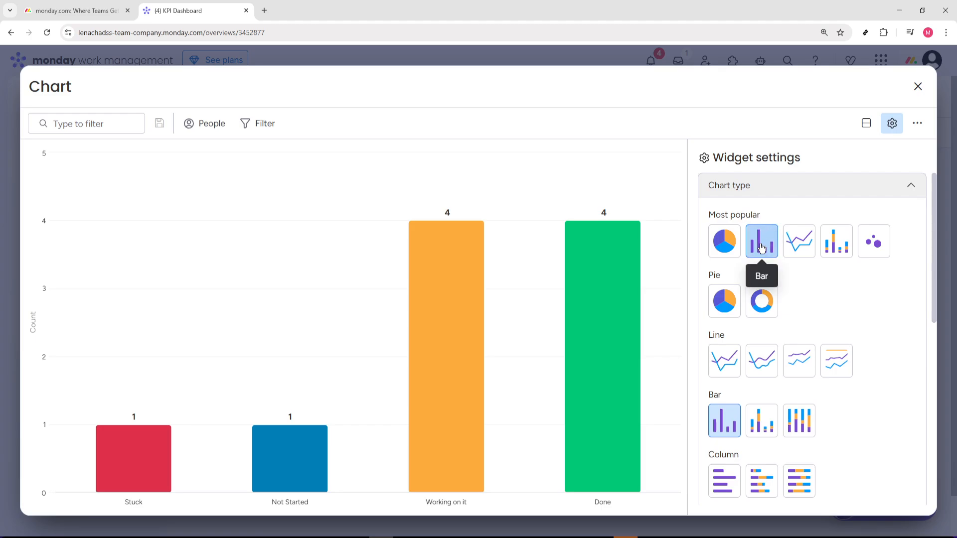
{"action": "left_click", "coordinate": [793, 193]}
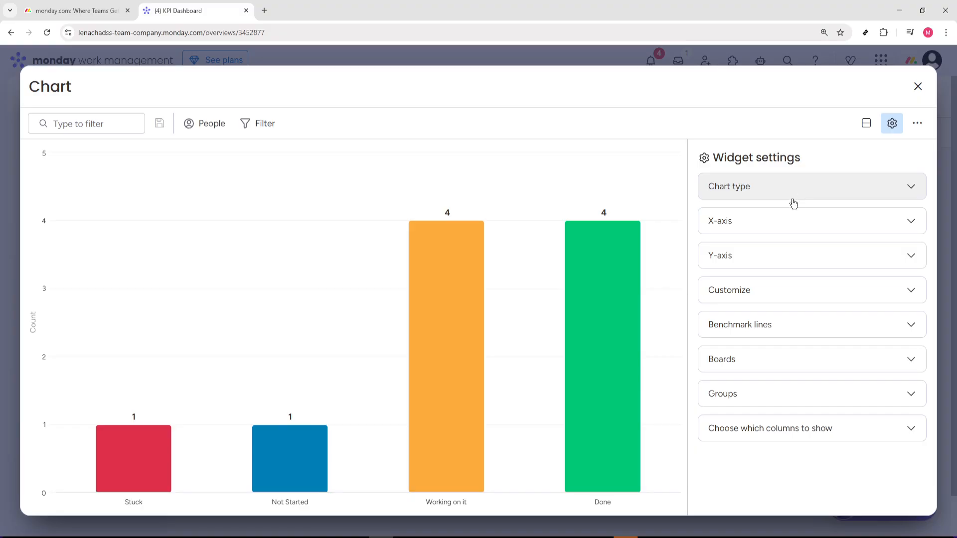
{"action": "left_click", "coordinate": [758, 359]}
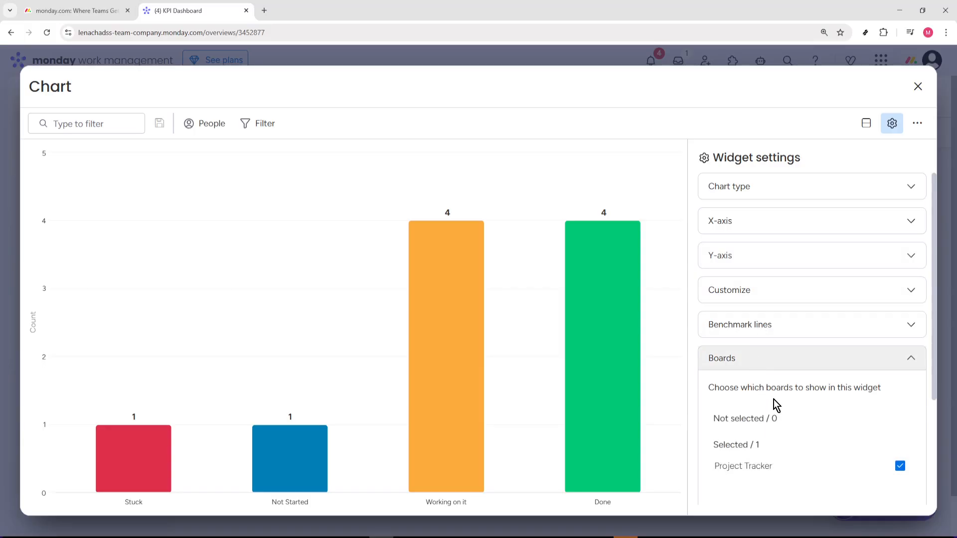
Review the chart's X-axis column and add the Revenue column to its Y-axis alongside the item count.
{"action": "left_click", "coordinate": [776, 231]}
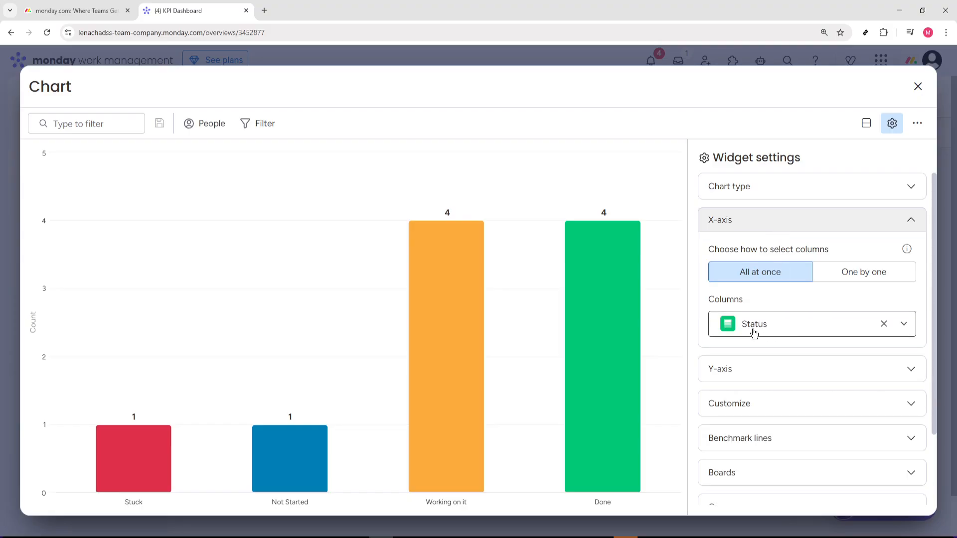
{"action": "left_click", "coordinate": [742, 370]}
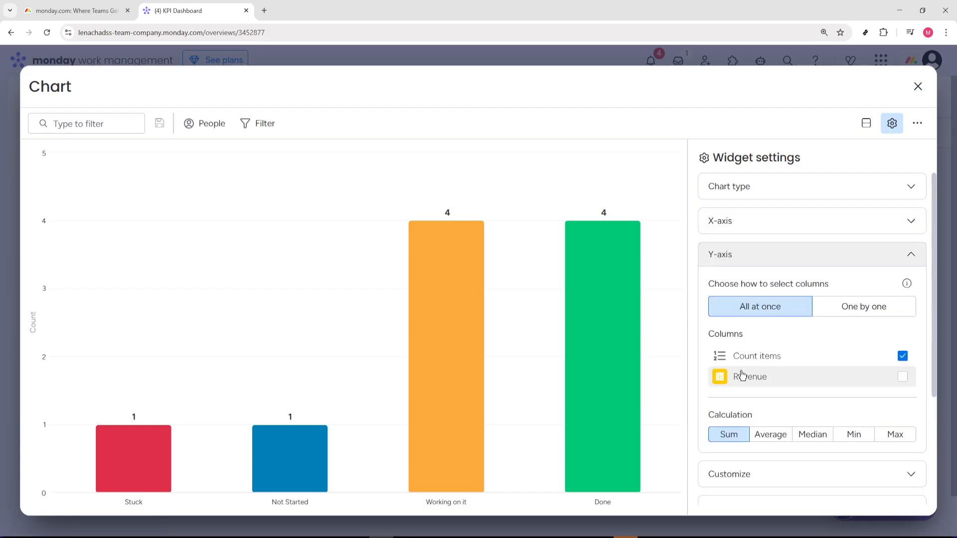
{"action": "left_click", "coordinate": [773, 383]}
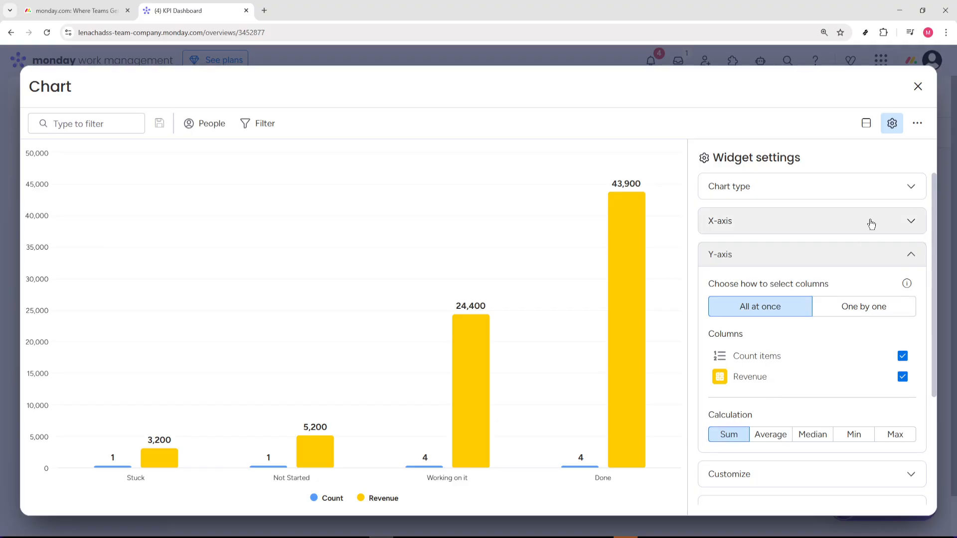
{"action": "left_click", "coordinate": [918, 87]}
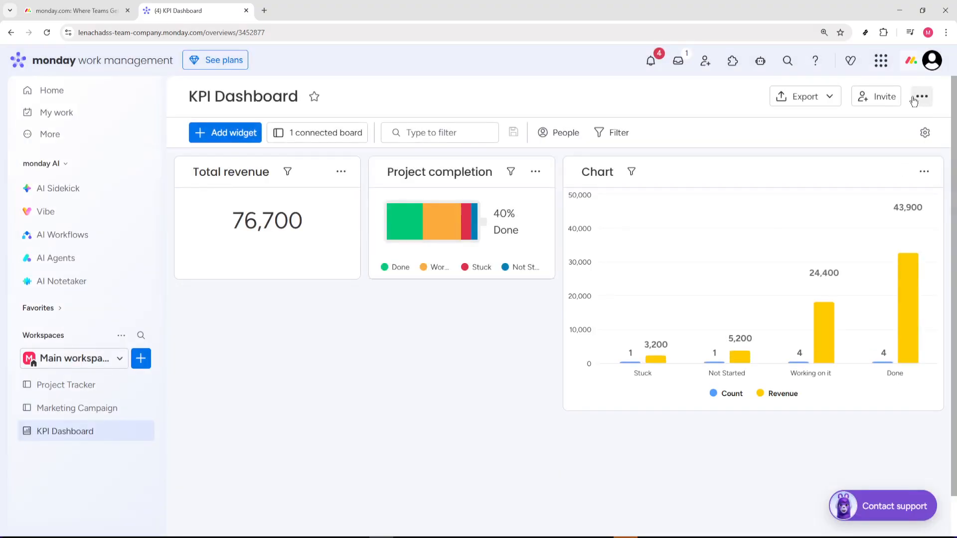
Rename the Chart widget as "Revenue by status".
{"action": "left_click", "coordinate": [594, 172]}
{"action": "double_click", "coordinate": [594, 172]}
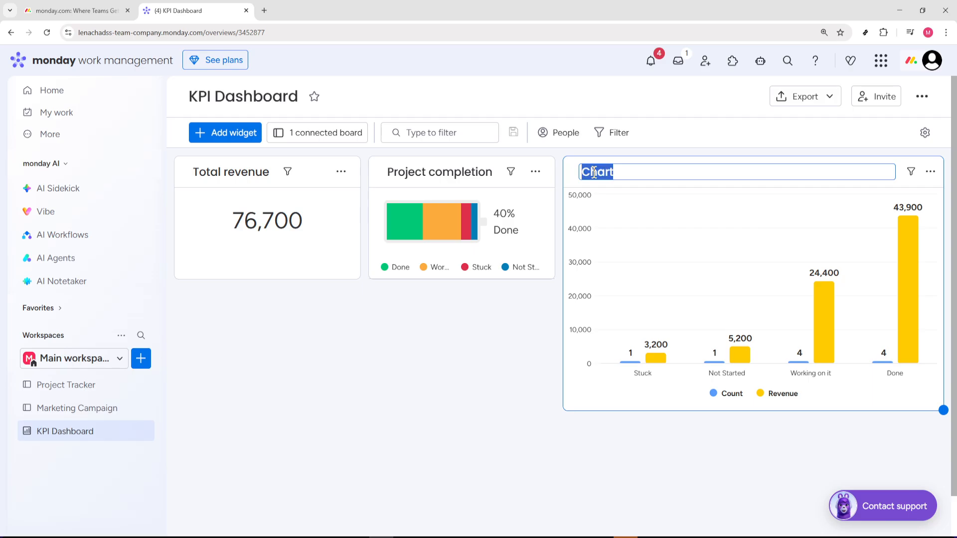
{"action": "type", "text": "Revenue by status"}
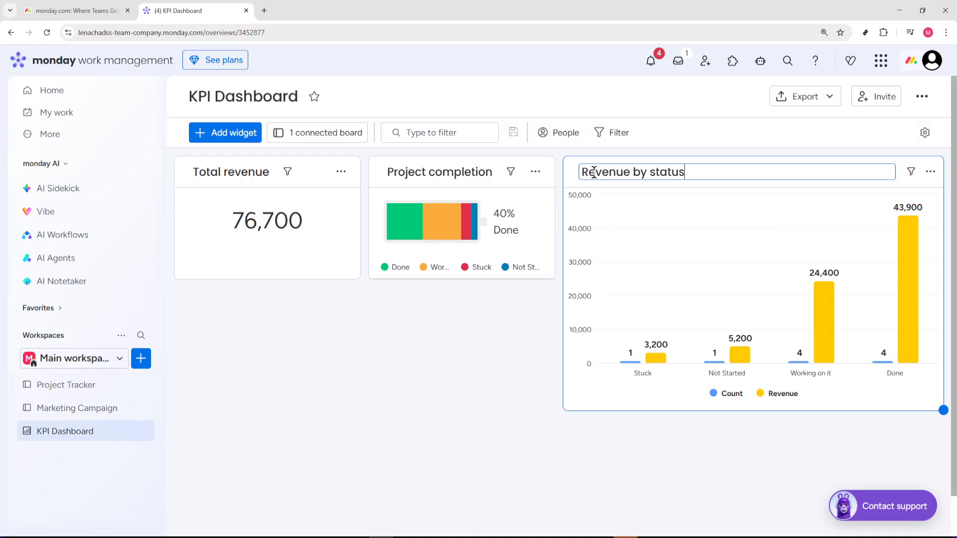
{"action": "key", "text": "Return"}
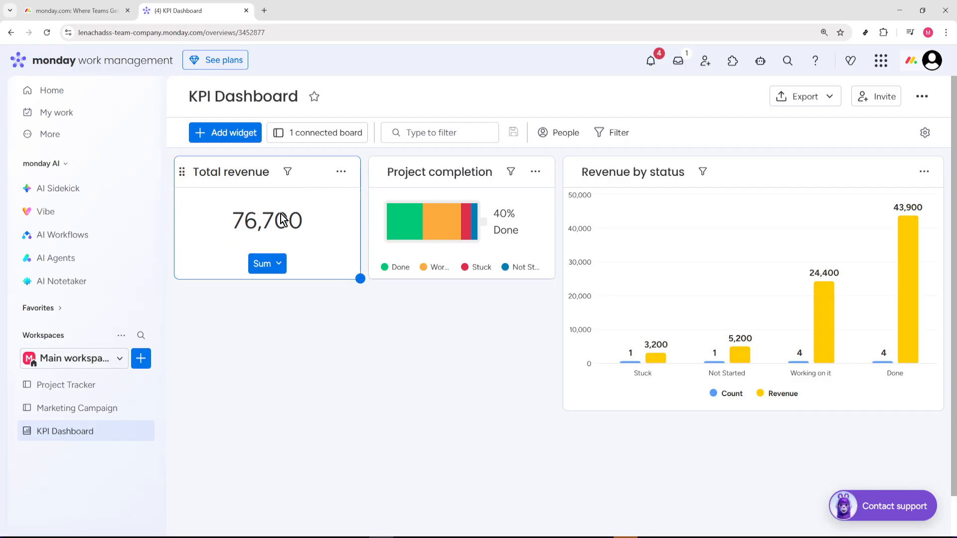
Rearrange the widgets so Revenue by status sits beneath Total revenue, with Project completion next to Total revenue in the top row.
{"action": "mouse_move", "coordinate": [194, 194]}
{"action": "left_mouse_down"}
{"action": "mouse_move", "coordinate": [249, 187]}
{"action": "mouse_move", "coordinate": [219, 217]}
{"action": "mouse_move", "coordinate": [196, 190]}
{"action": "left_mouse_up"}
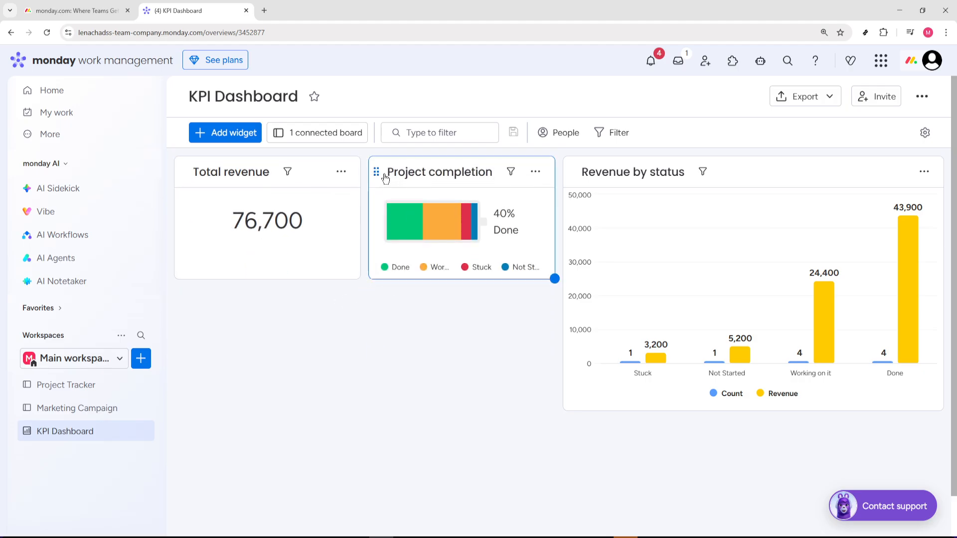
{"action": "left_click_drag", "start_coordinate": [374, 173], "coordinate": [848, 209]}
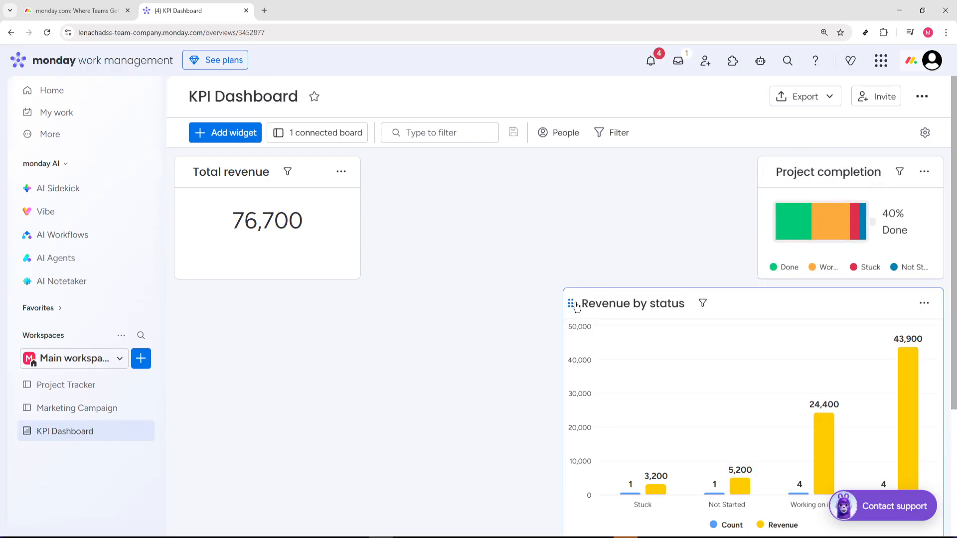
{"action": "left_click_drag", "start_coordinate": [570, 304], "coordinate": [183, 245]}
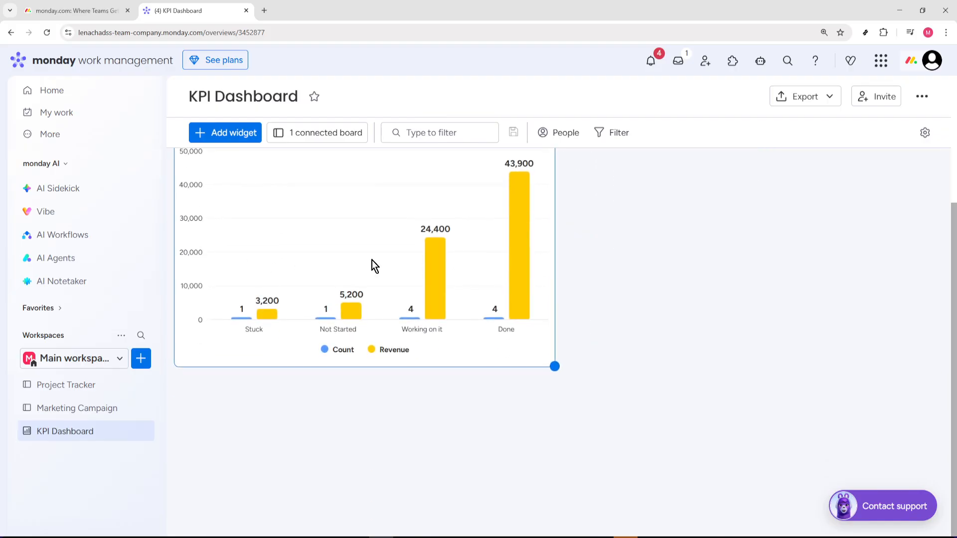
{"action": "scroll", "coordinate": [615, 241], "scroll_direction": "up", "scroll_amount": 4}
{"action": "scroll", "coordinate": [790, 189], "scroll_direction": "down", "scroll_amount": 4}
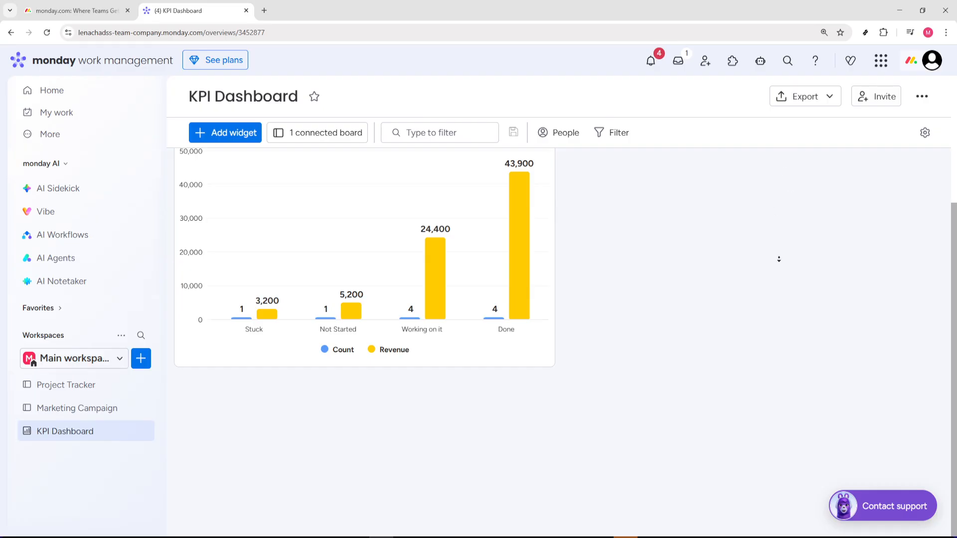
{"action": "scroll", "coordinate": [955, 246], "scroll_direction": "up", "scroll_amount": 4}
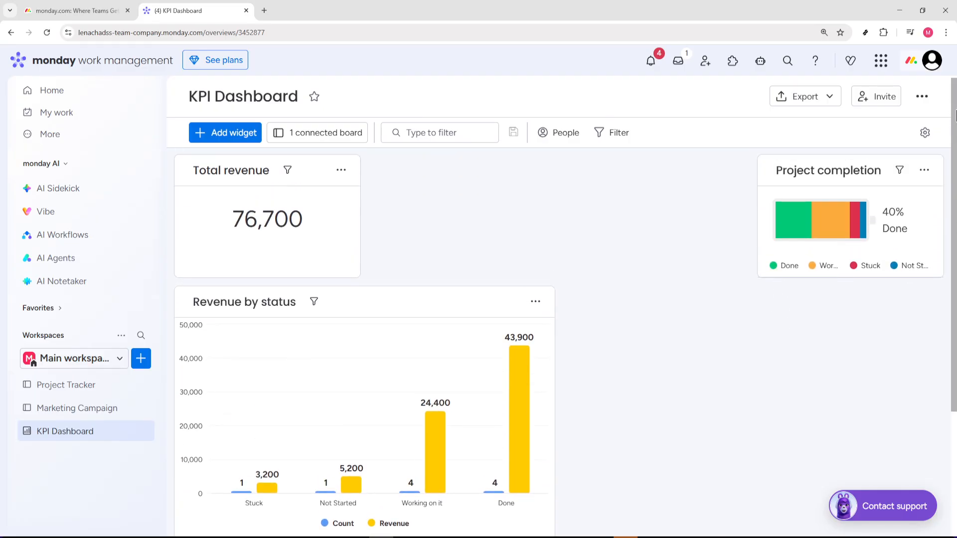
{"action": "mouse_move", "coordinate": [765, 174]}
{"action": "left_click_drag", "start_coordinate": [765, 174], "coordinate": [379, 178]}
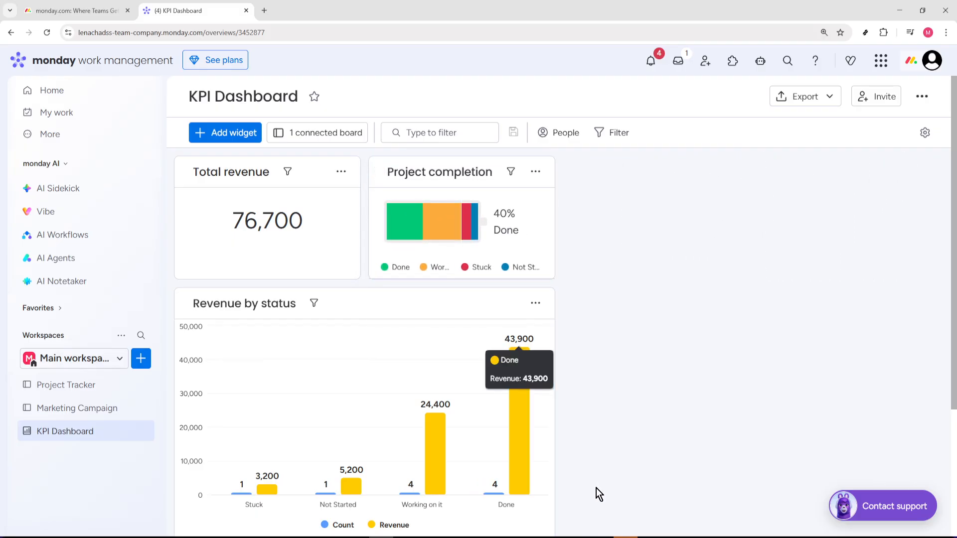
Resize the widgets so Total revenue and Project completion each fill half the top row and Revenue by status spans the full width below.
{"action": "left_click_drag", "start_coordinate": [558, 278], "coordinate": [684, 409]}
{"action": "left_click_drag", "start_coordinate": [381, 179], "coordinate": [625, 184]}
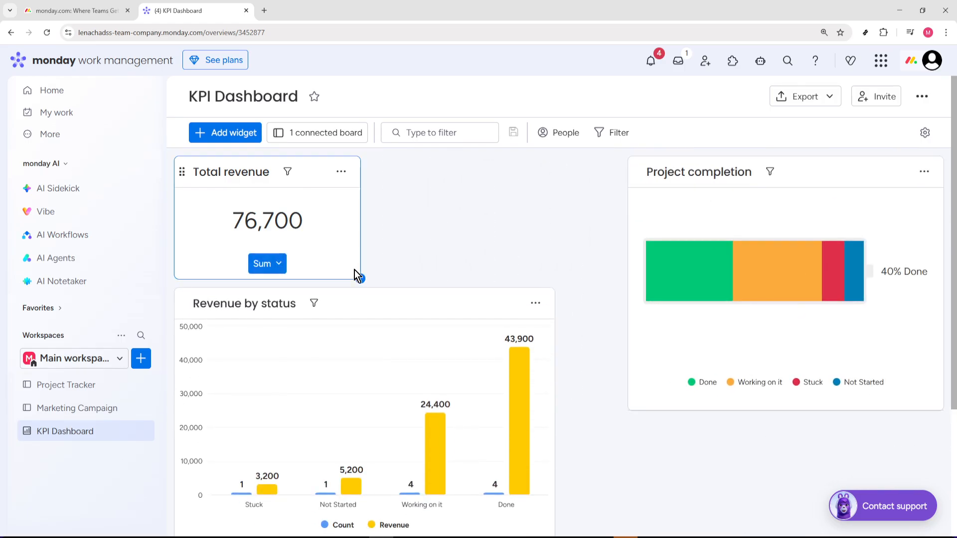
{"action": "left_click_drag", "start_coordinate": [360, 278], "coordinate": [544, 407]}
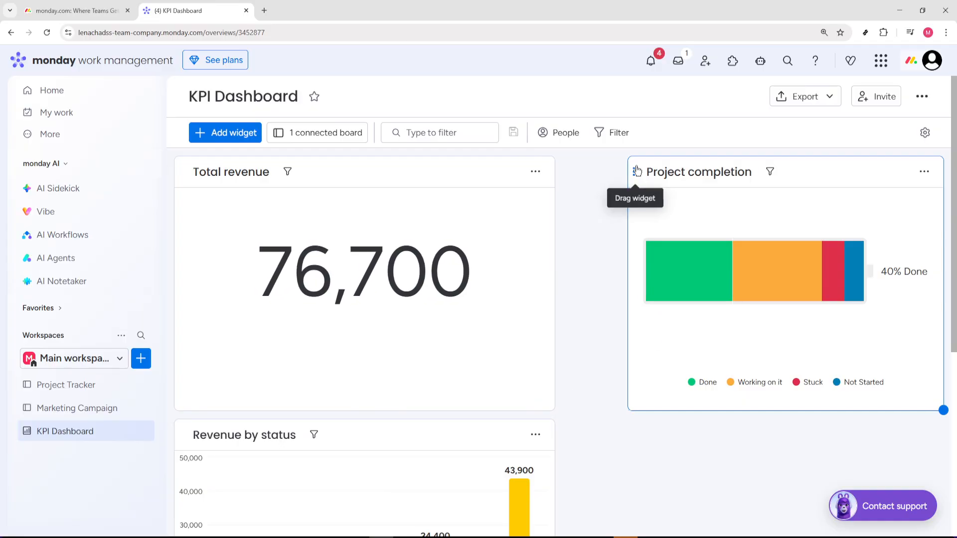
{"action": "left_click_drag", "start_coordinate": [634, 173], "coordinate": [569, 182]}
{"action": "left_click_drag", "start_coordinate": [879, 410], "coordinate": [936, 427]}
{"action": "scroll", "coordinate": [610, 435], "scroll_direction": "down", "scroll_amount": 6}
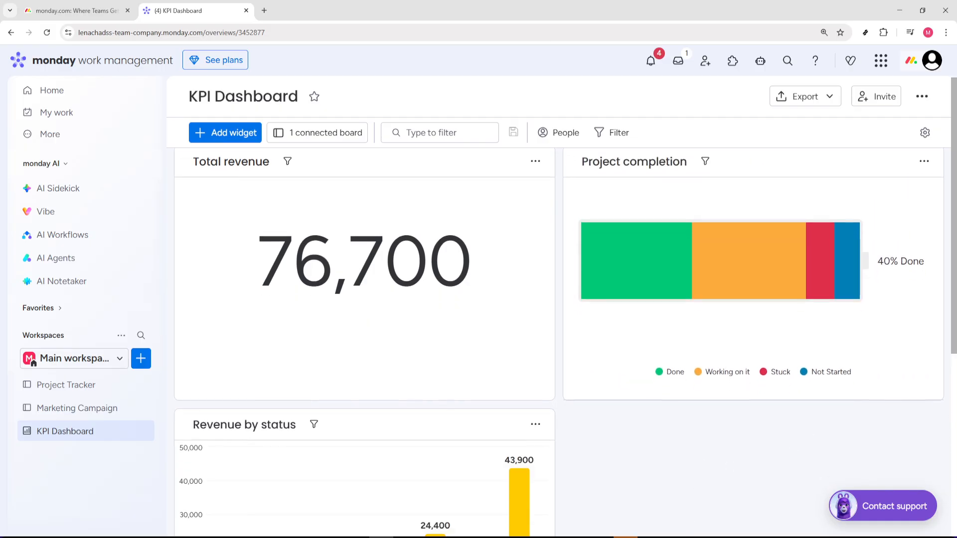
{"action": "left_click_drag", "start_coordinate": [551, 370], "coordinate": [953, 446]}
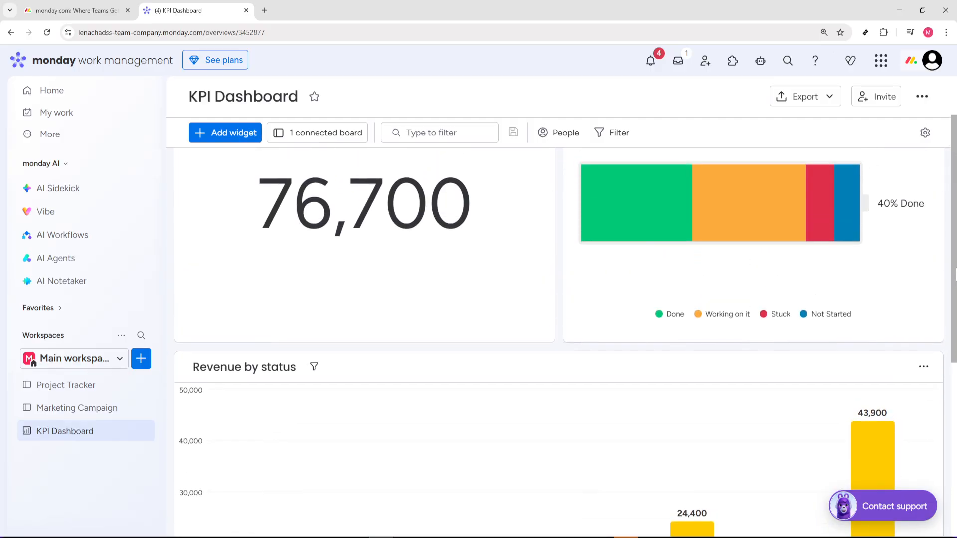